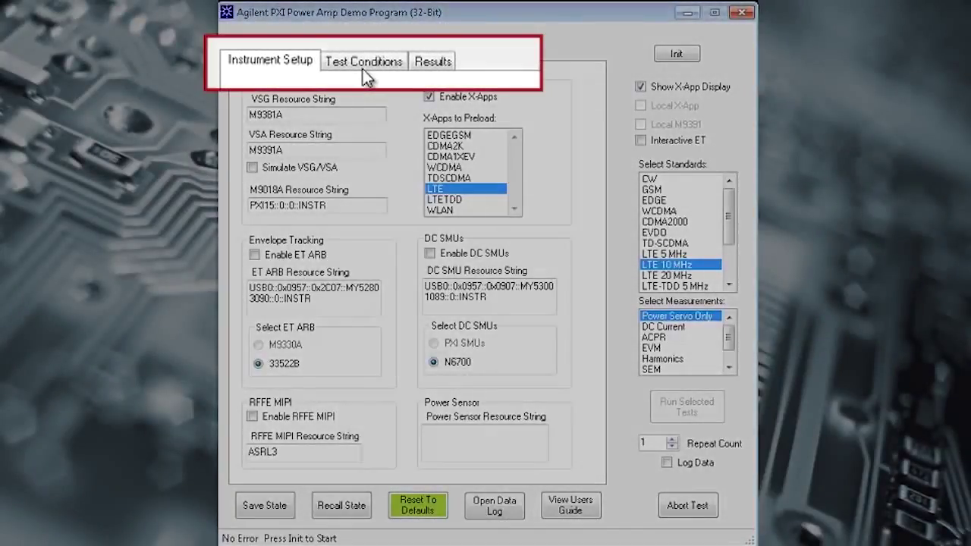
Step: Browse the test conditions and results pages, then enable the DC SMUs and initialize the instruments
click(364, 67)
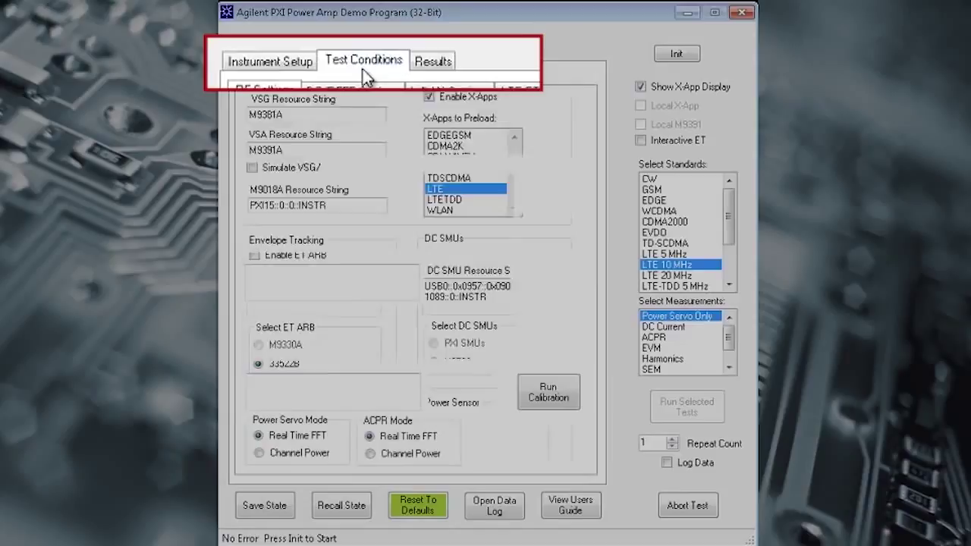
click(437, 67)
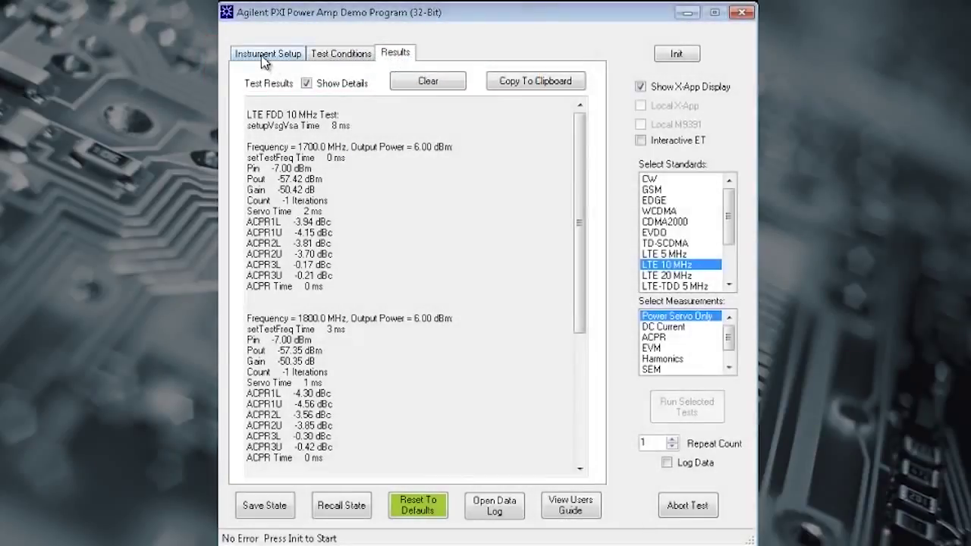
click(264, 57)
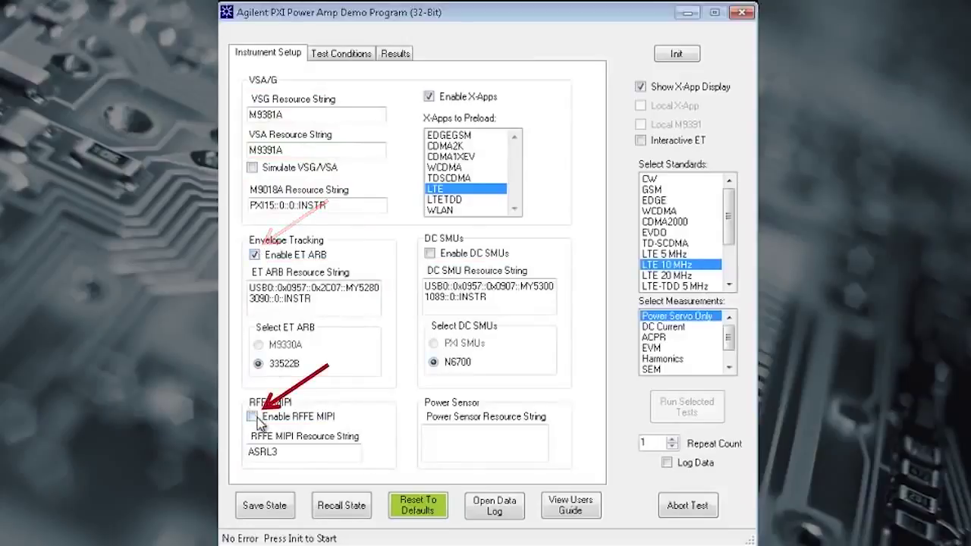
click(430, 253)
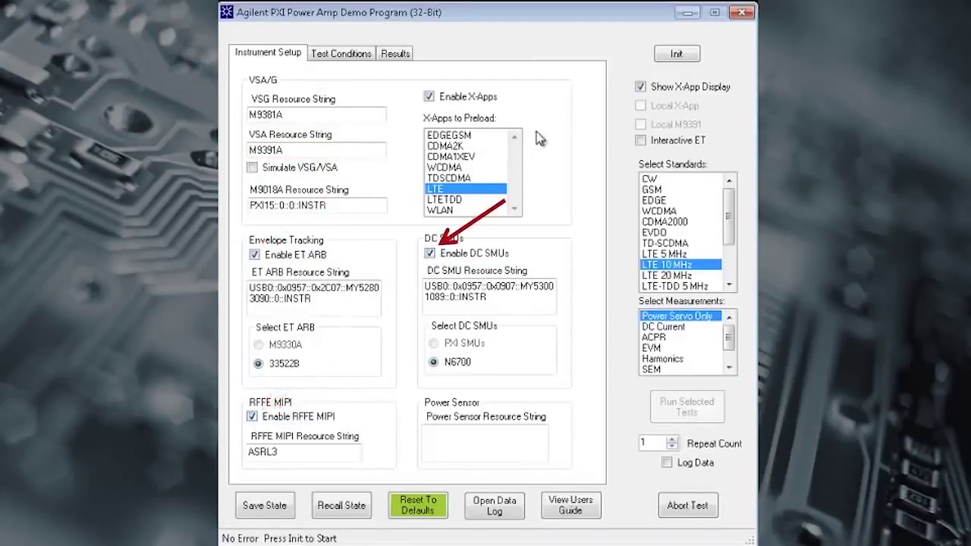
click(680, 52)
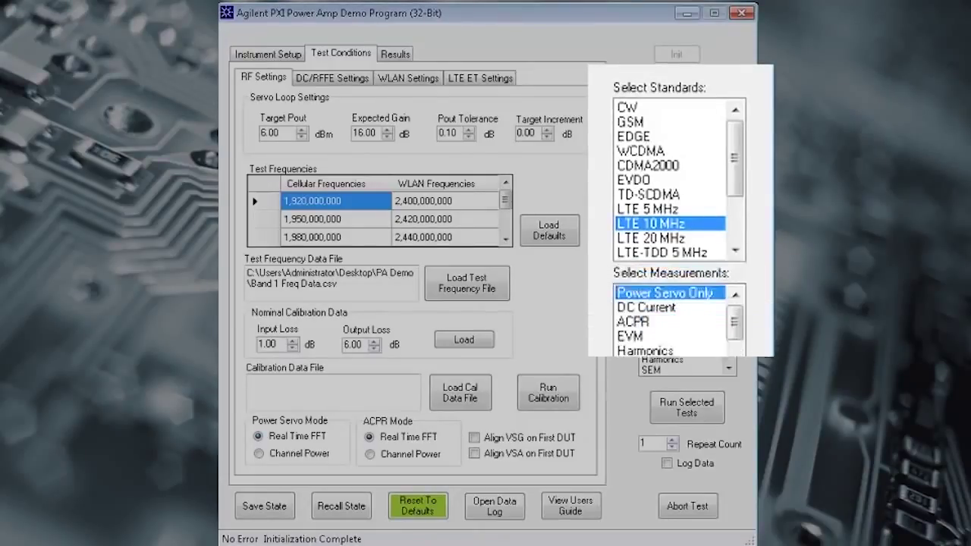
Step: Select DC Current, then add ACPR and EVM in the Select Measurements list
click(635, 310)
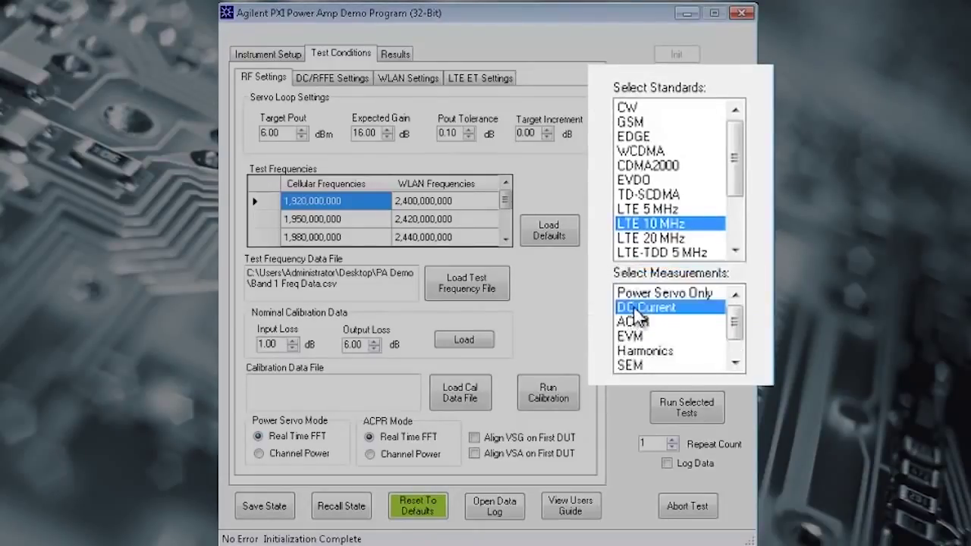
ctrl+click(628, 323)
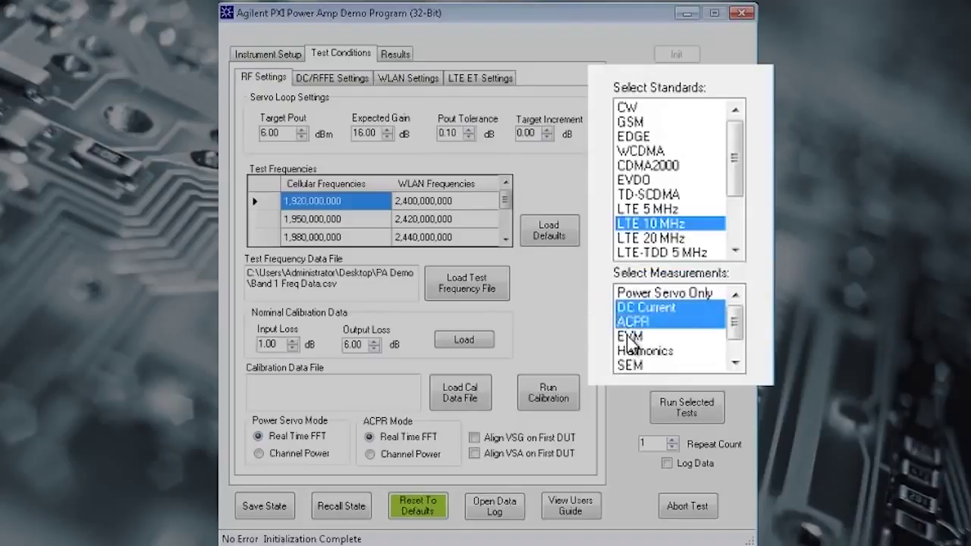
ctrl+click(628, 336)
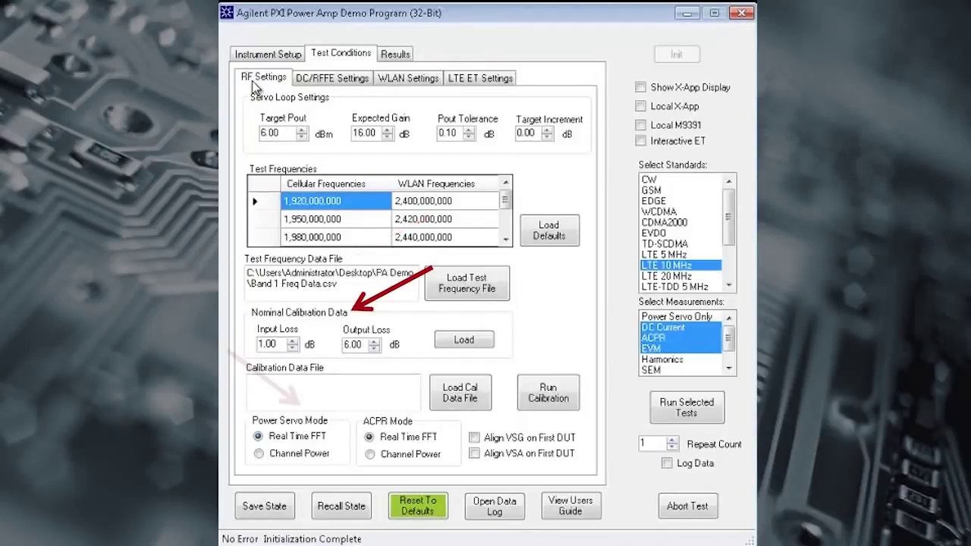
Step: Review the DC/RFFE and LTE ET settings sub-tabs, then return to RF Settings
click(328, 79)
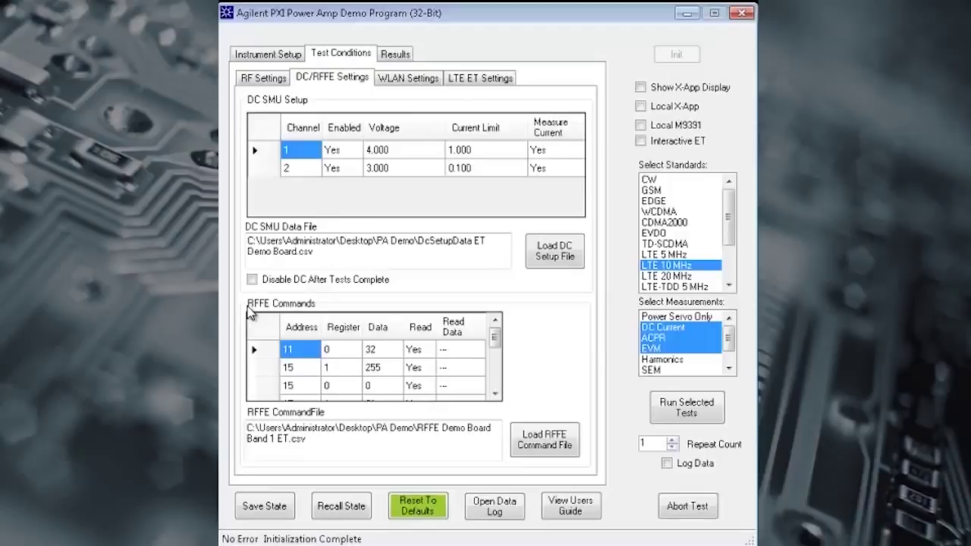
click(470, 82)
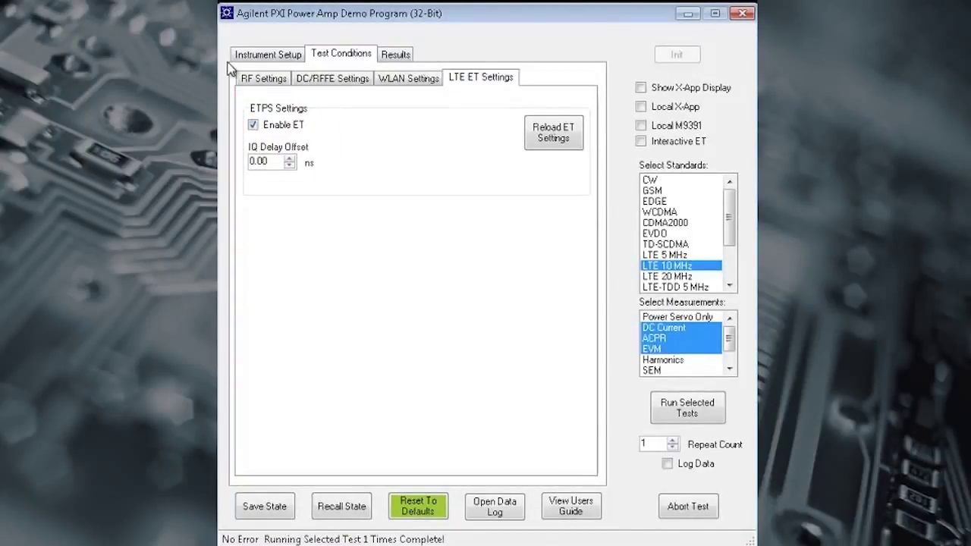
click(266, 79)
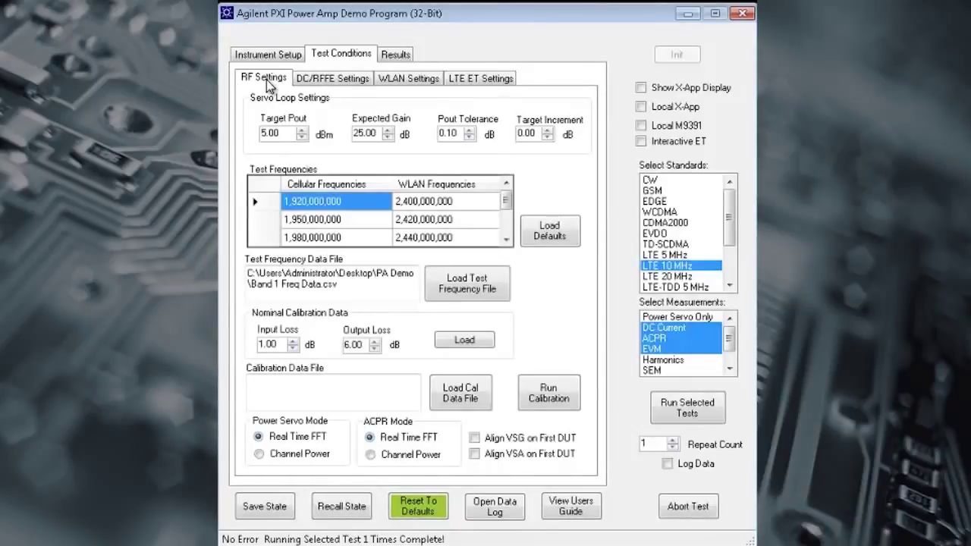
Step: Set Power Servo Mode and ACPR Mode to Channel Power, then run the selected tests
click(259, 453)
click(370, 455)
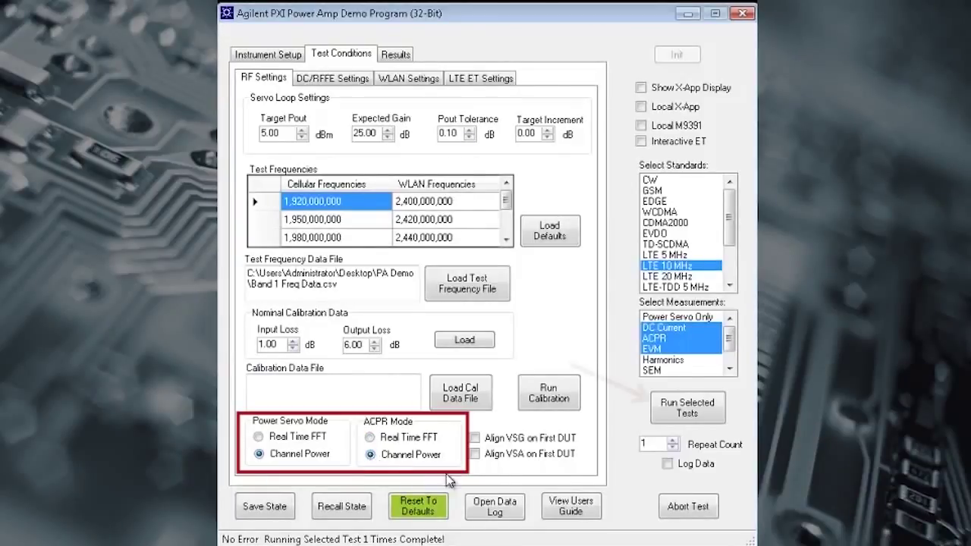
click(678, 408)
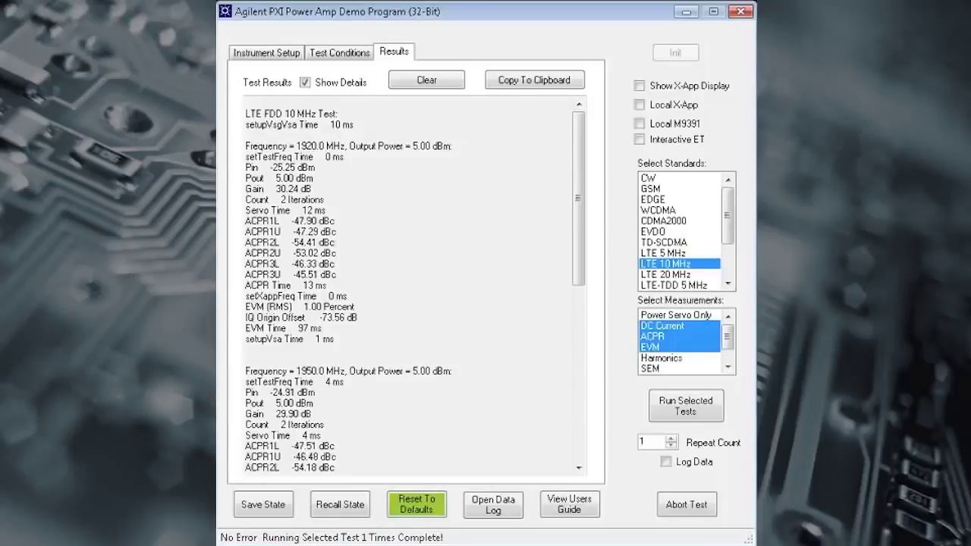
Step: Deselect DC Current, turn on Show X-App Display, and bring the demo window forward
click(678, 329)
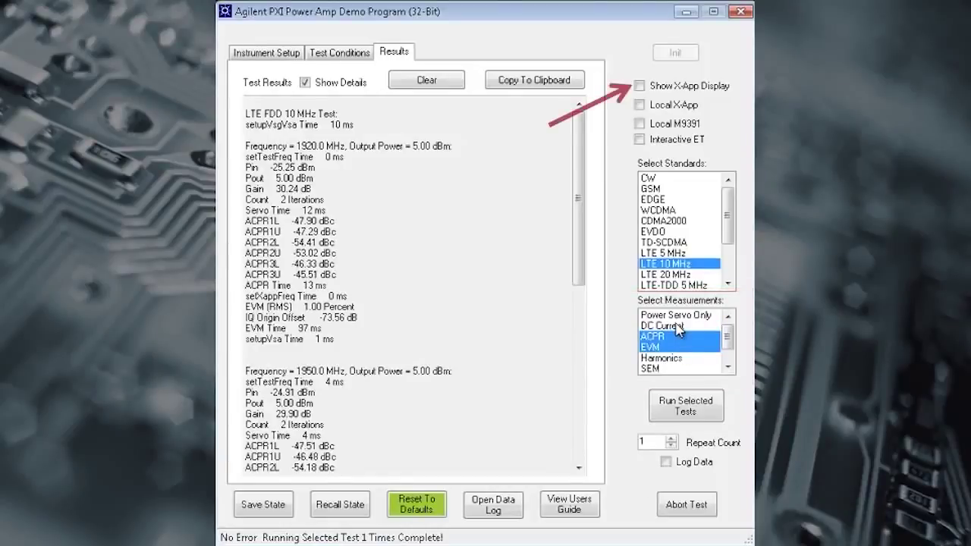
click(639, 85)
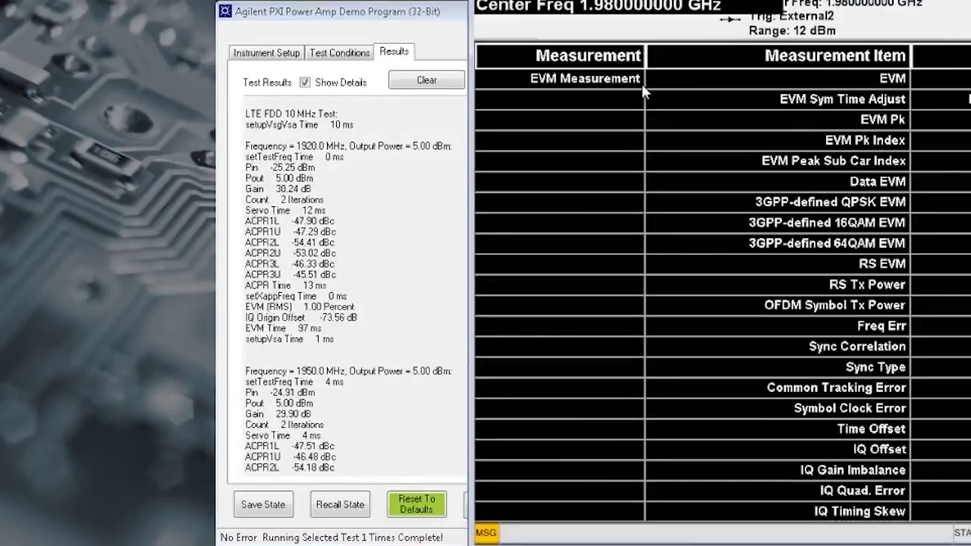
click(428, 39)
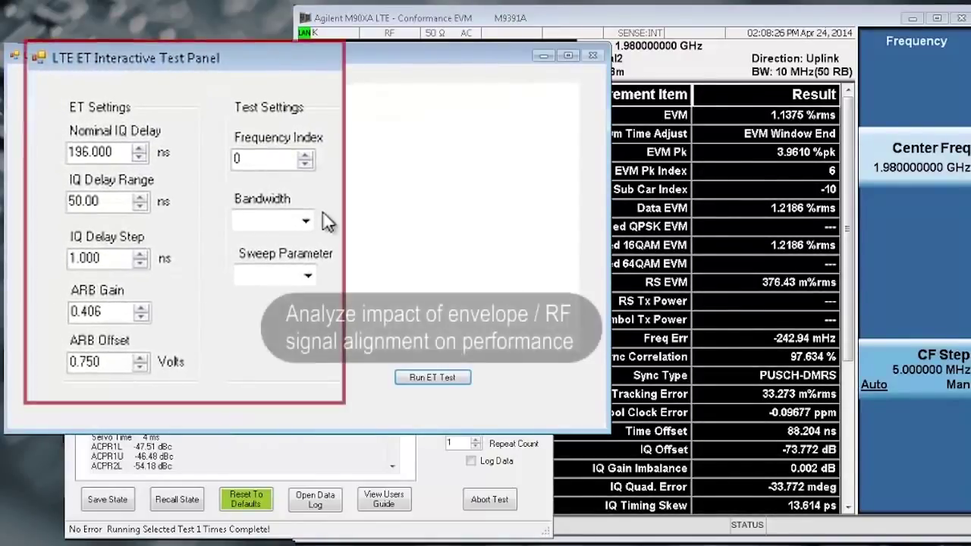
Step: Choose 10 MHz bandwidth in the ET panel and run the IQ-delay sweep
click(304, 220)
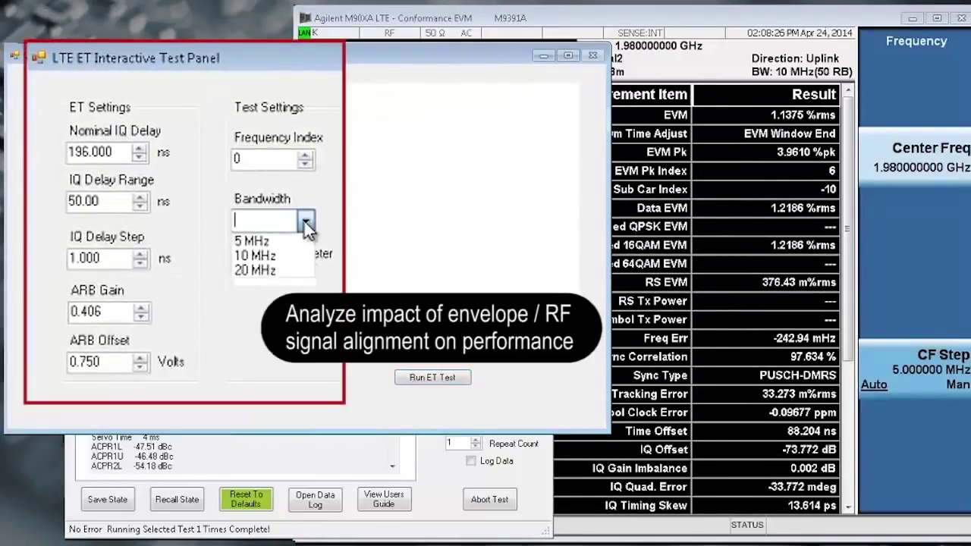
click(271, 259)
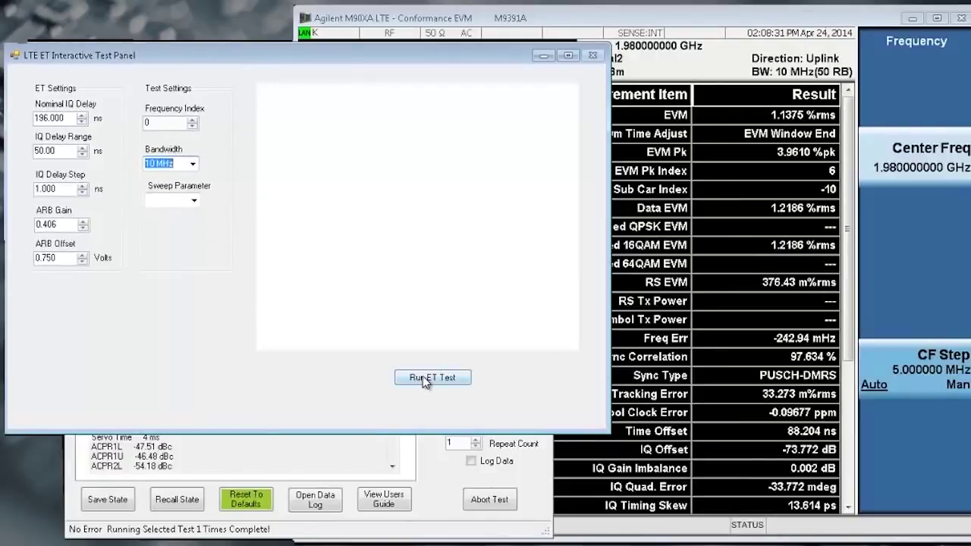
click(421, 377)
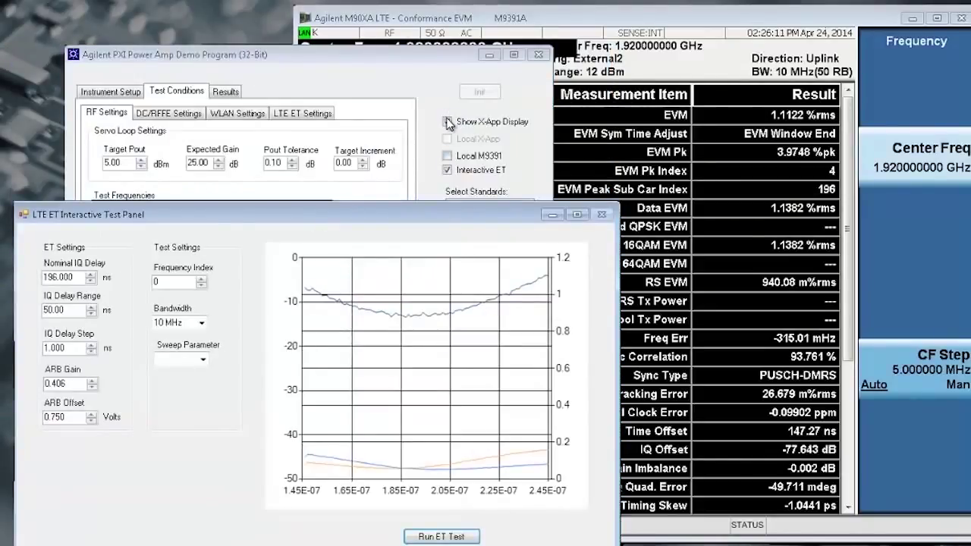
Step: Uncheck Show X-App Display and Interactive ET to close both extra windows
click(447, 121)
click(447, 170)
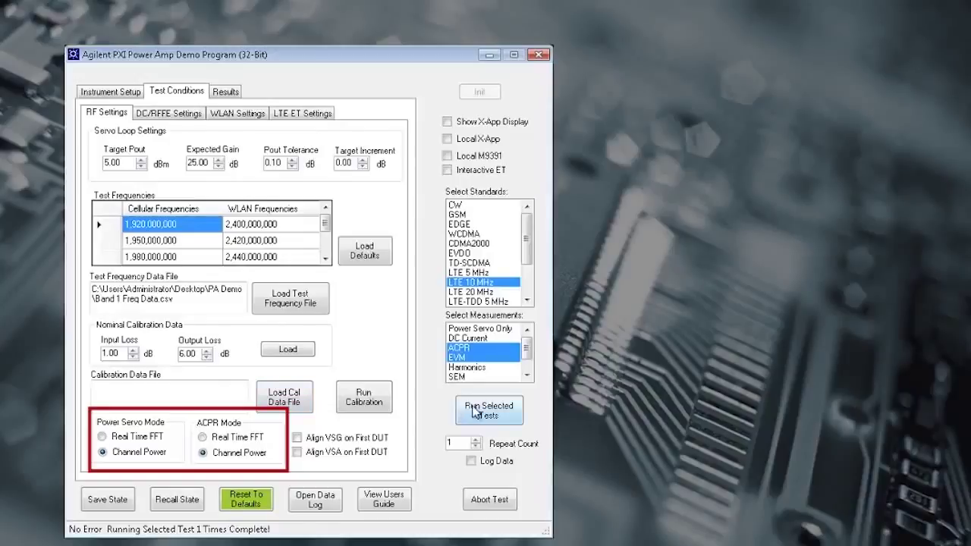
Step: Rerun tests with channel power, then switch servo and ACPR modes to Real Time FFT and rerun
click(479, 416)
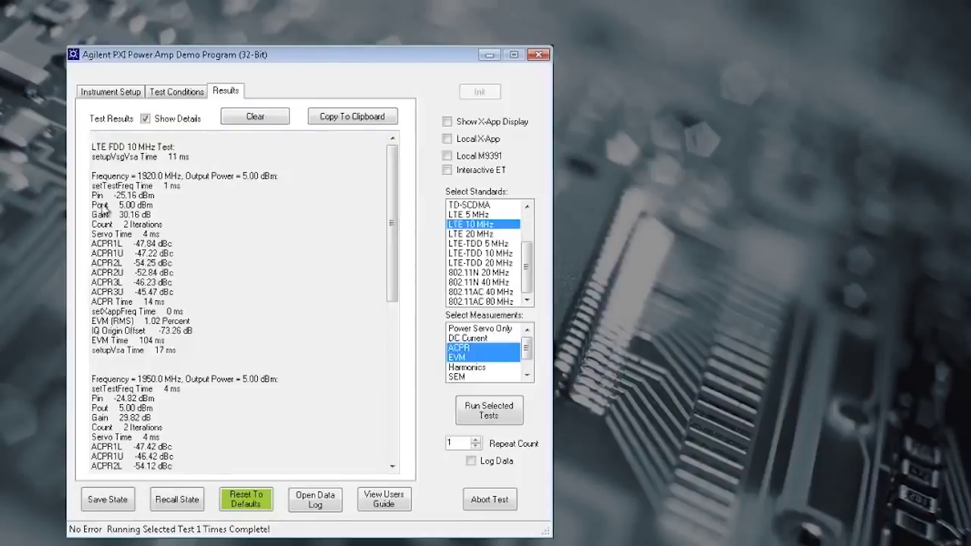
click(161, 92)
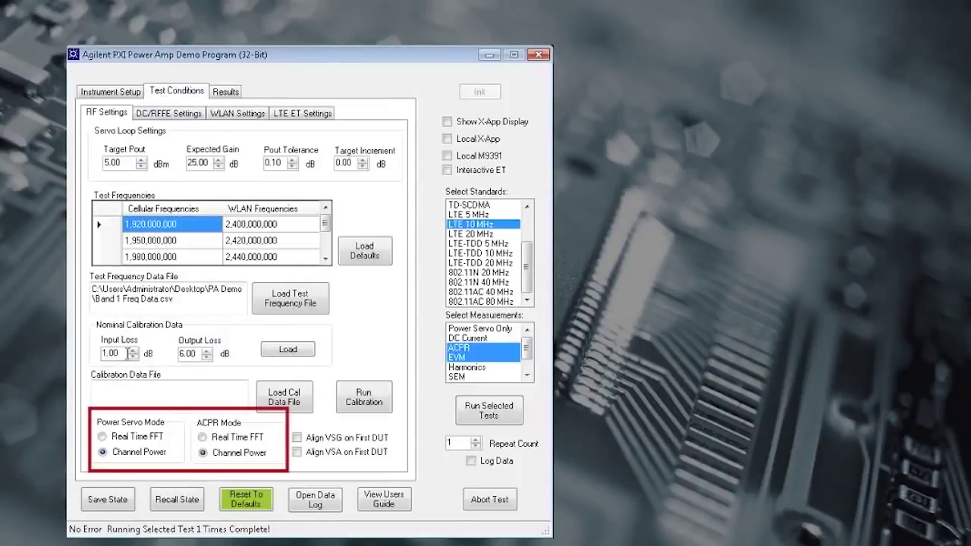
click(105, 436)
click(215, 440)
click(486, 411)
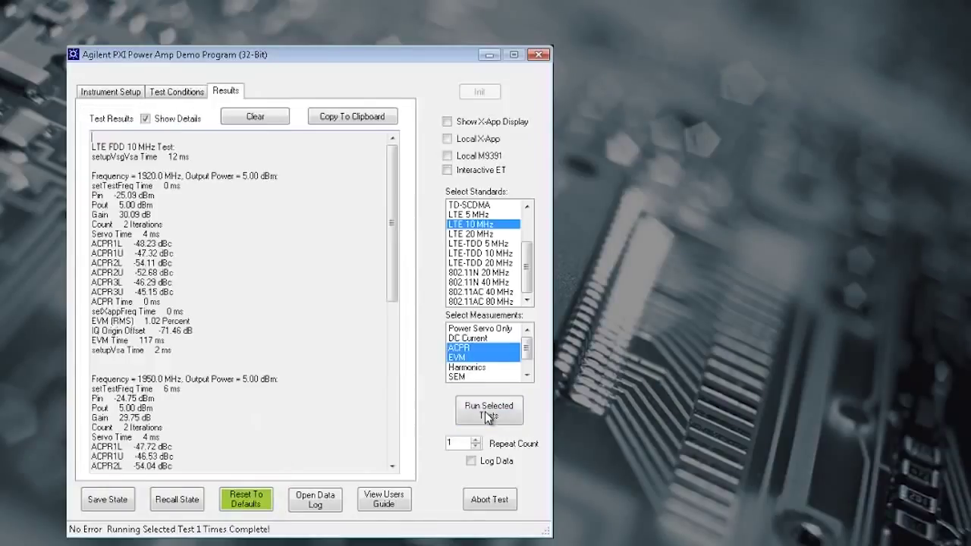